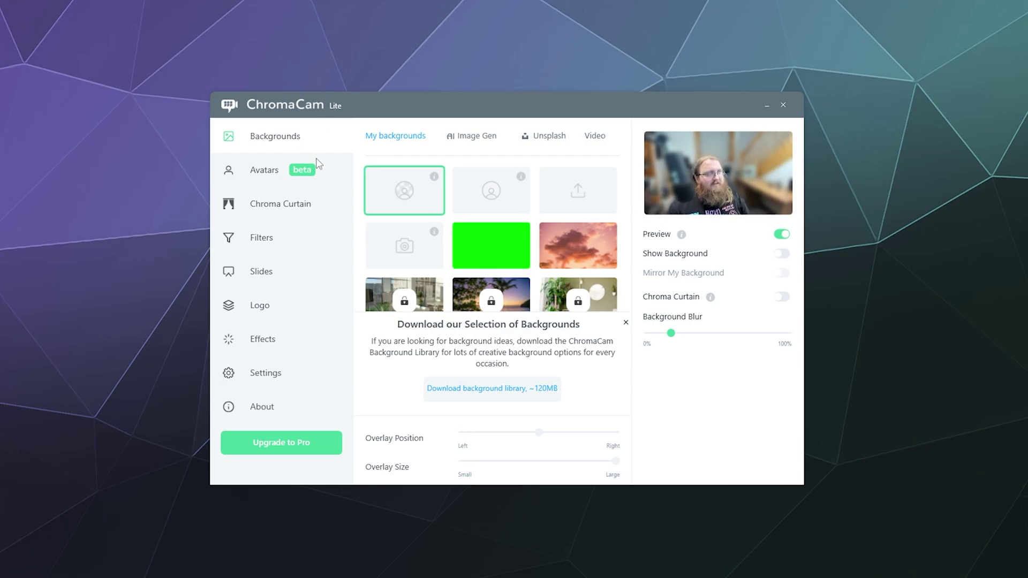
- Try the green screen and sunset backgrounds, then settle back on the blurred room
left_click(497, 255)
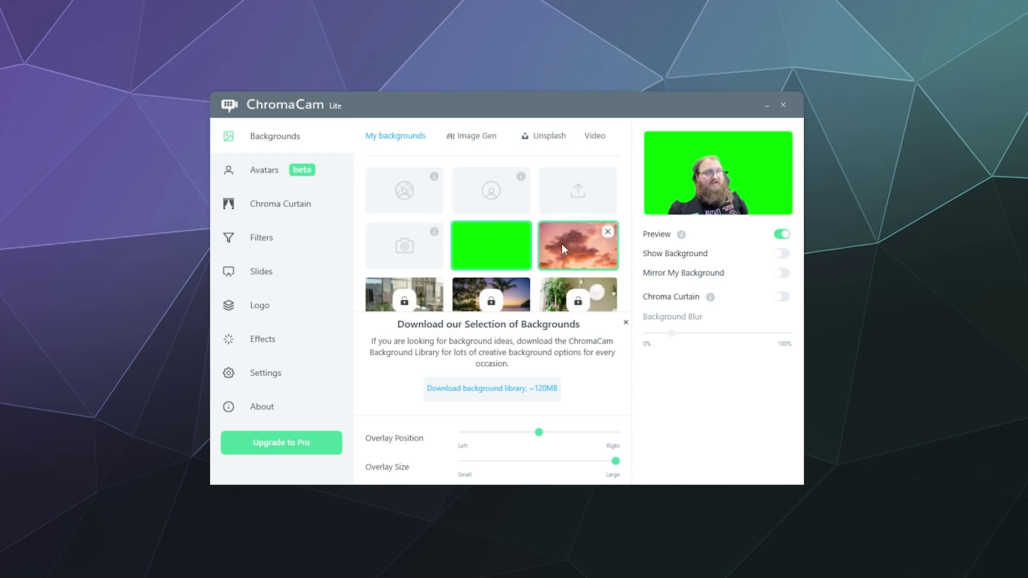
left_click(583, 245)
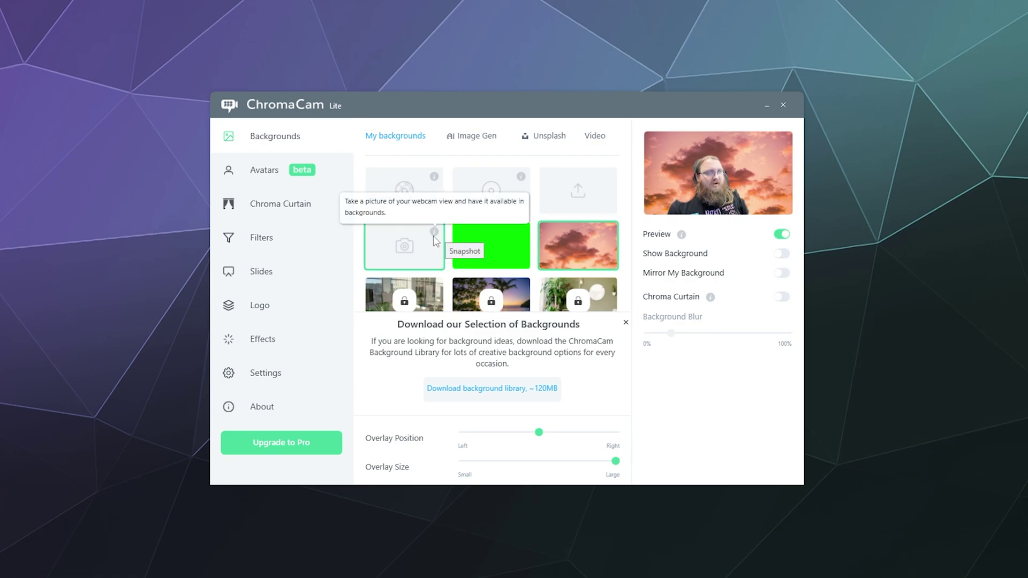
left_click(405, 191)
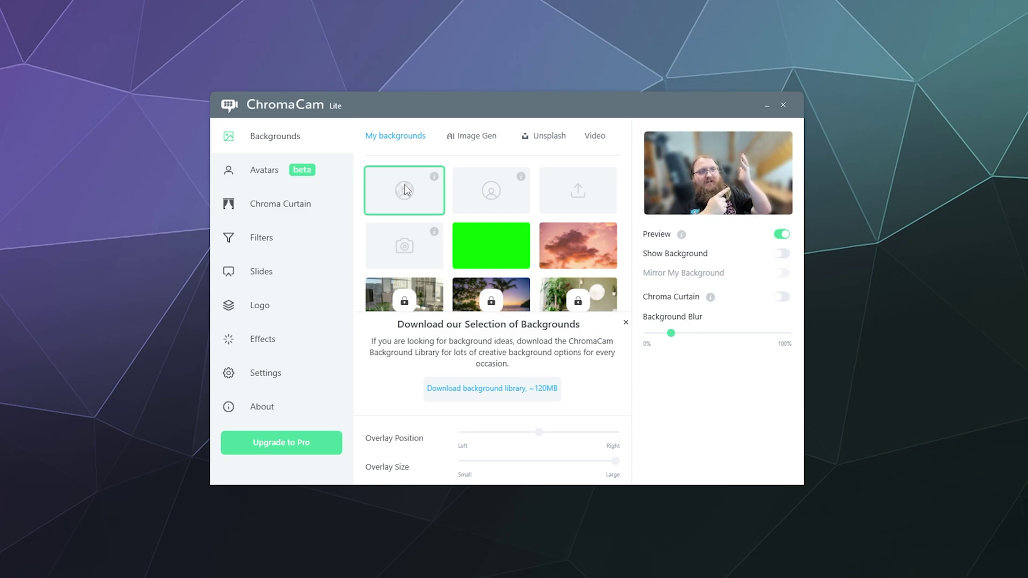
left_click(513, 246)
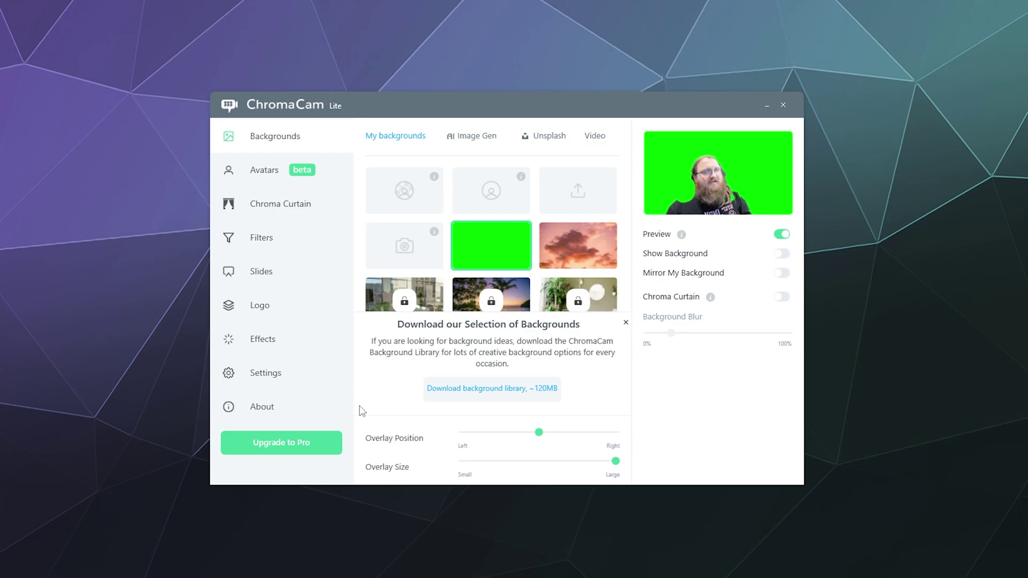
left_click(407, 197)
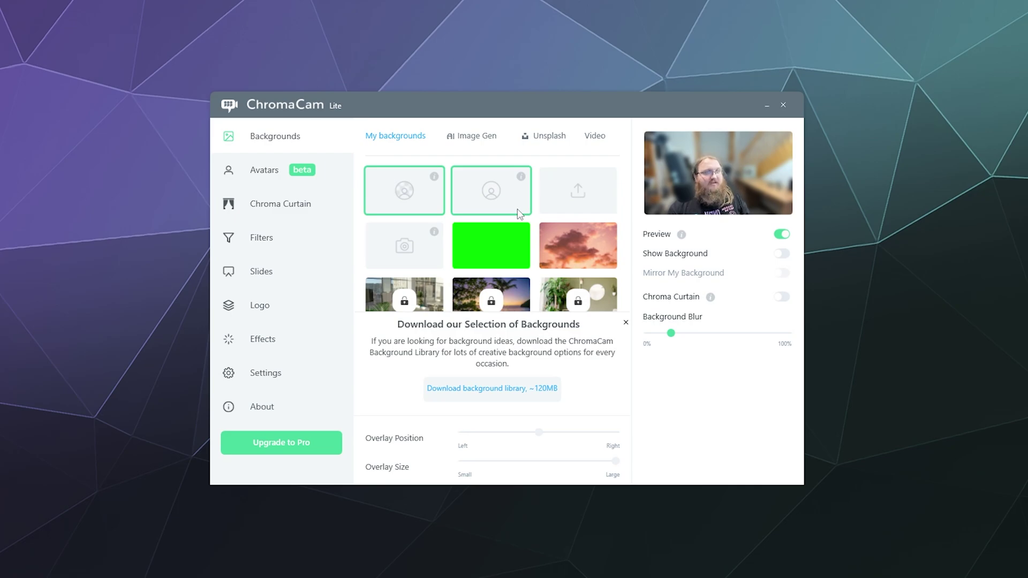
- Look through the Avatars and Chroma Curtain pages, then browse the colour filter swatches
left_click(256, 172)
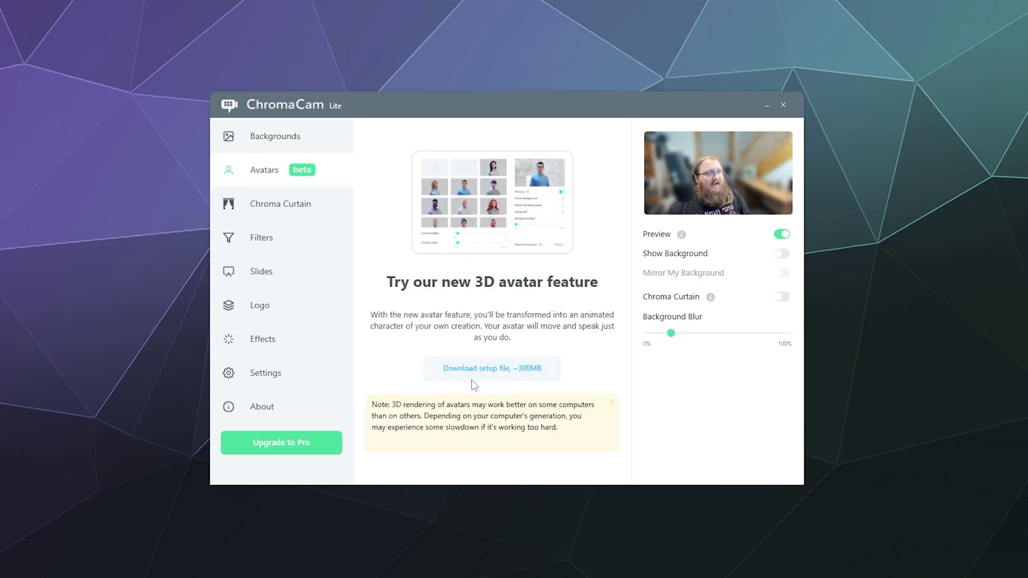
left_click(274, 209)
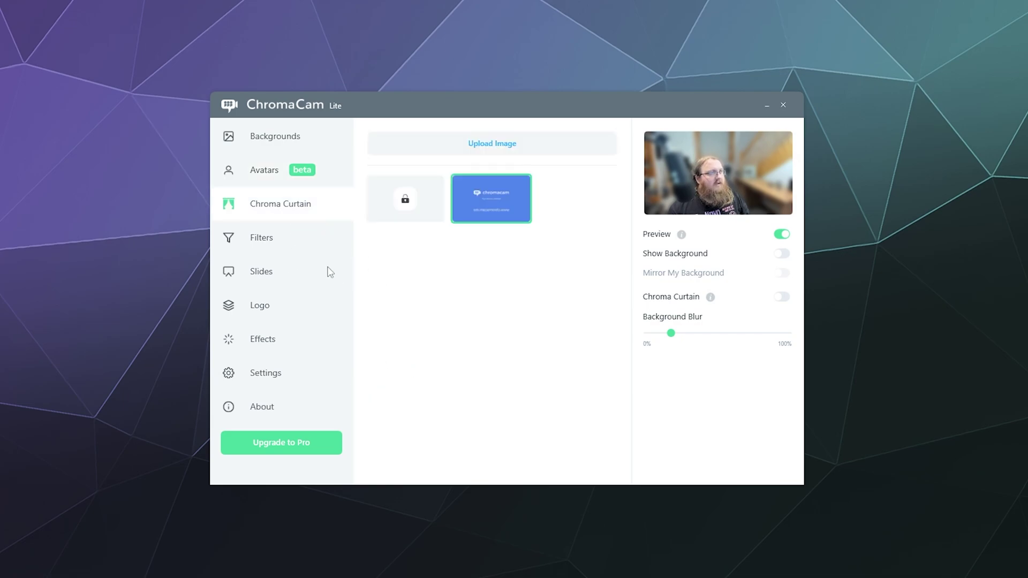
left_click(262, 237)
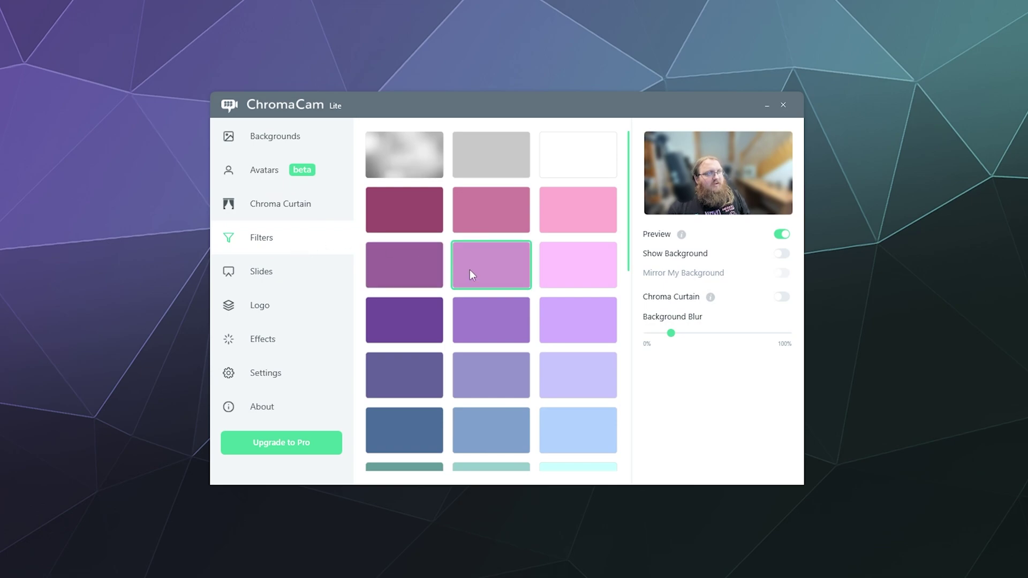
scroll(480, 321, "down", 6)
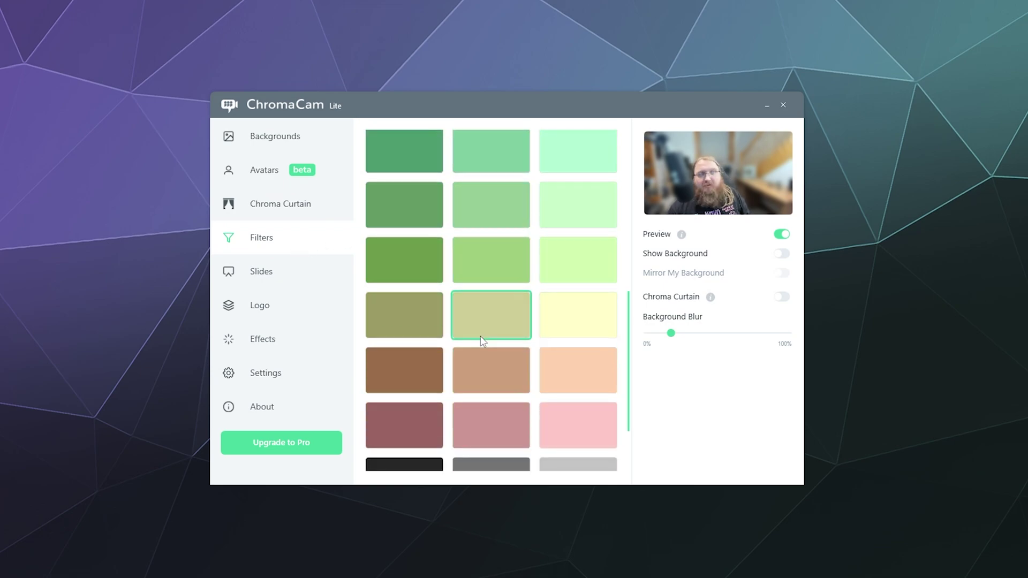
scroll(480, 336, "down", 2)
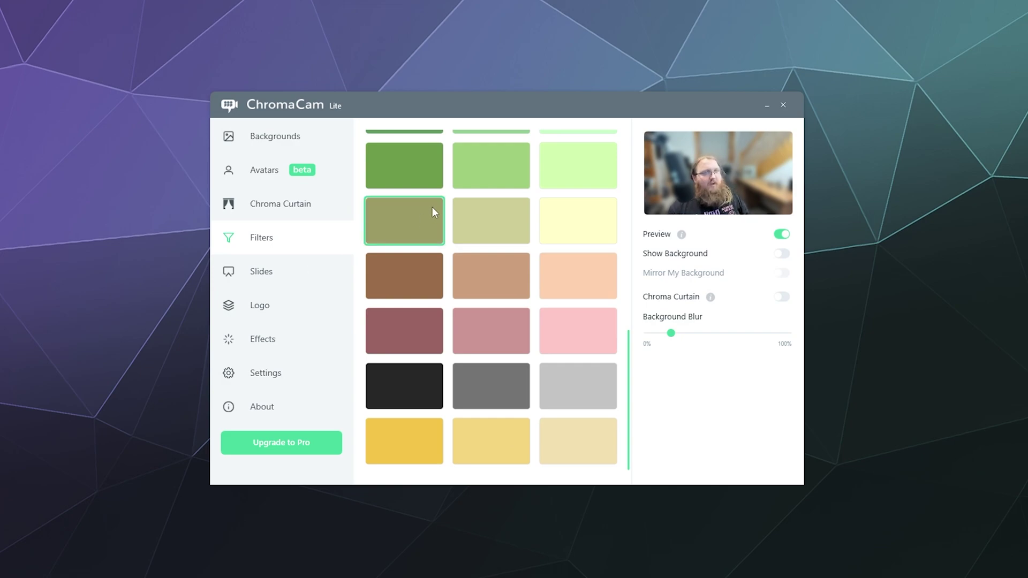
scroll(393, 231, "up", 8)
- Try the purple and light-purple tint filters, then return to the blur filter
left_click(473, 213)
left_click(496, 268)
left_click(511, 338)
left_click(594, 327)
left_click(399, 176)
- Browse Slides, Logo and Effects, add then clear the swallow-birds effect, and open Twitch Bot
left_click(267, 277)
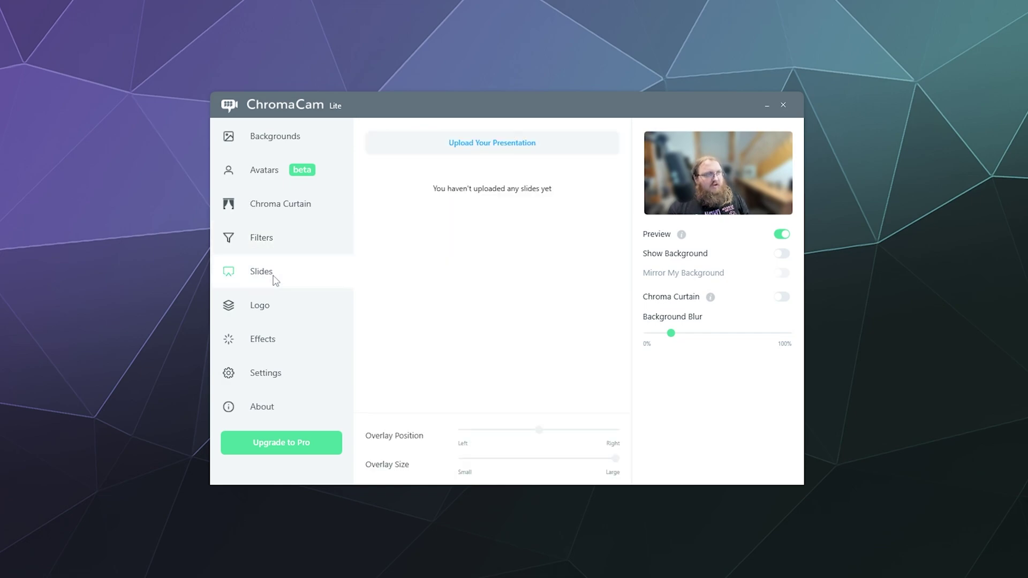
left_click(279, 319)
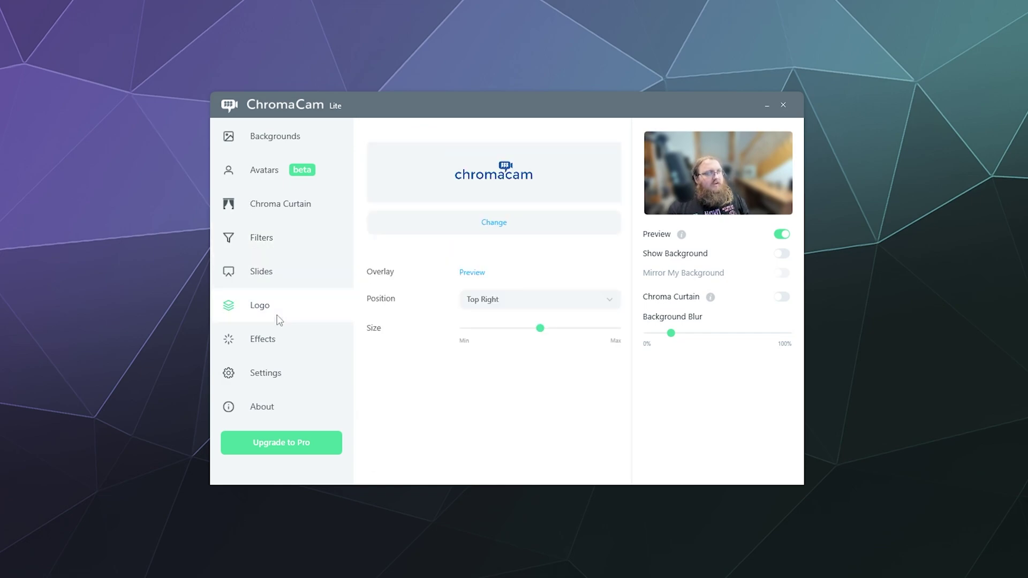
left_click(257, 335)
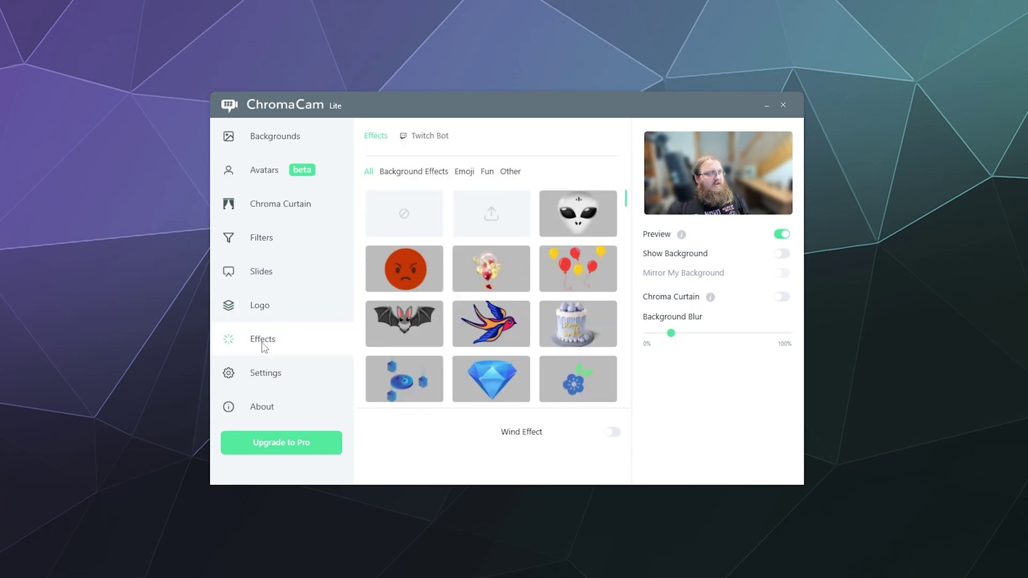
left_click(491, 341)
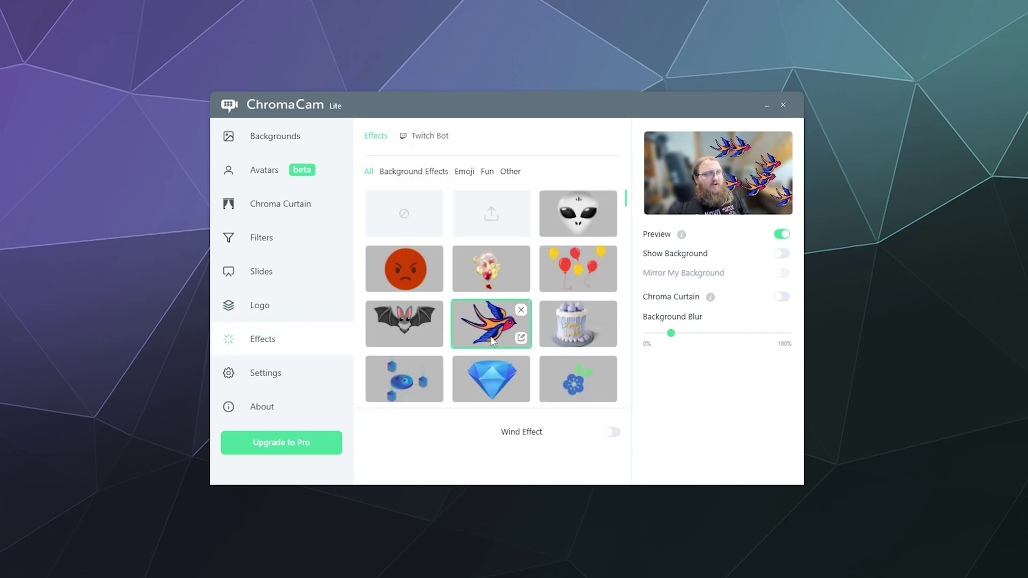
left_click(411, 209)
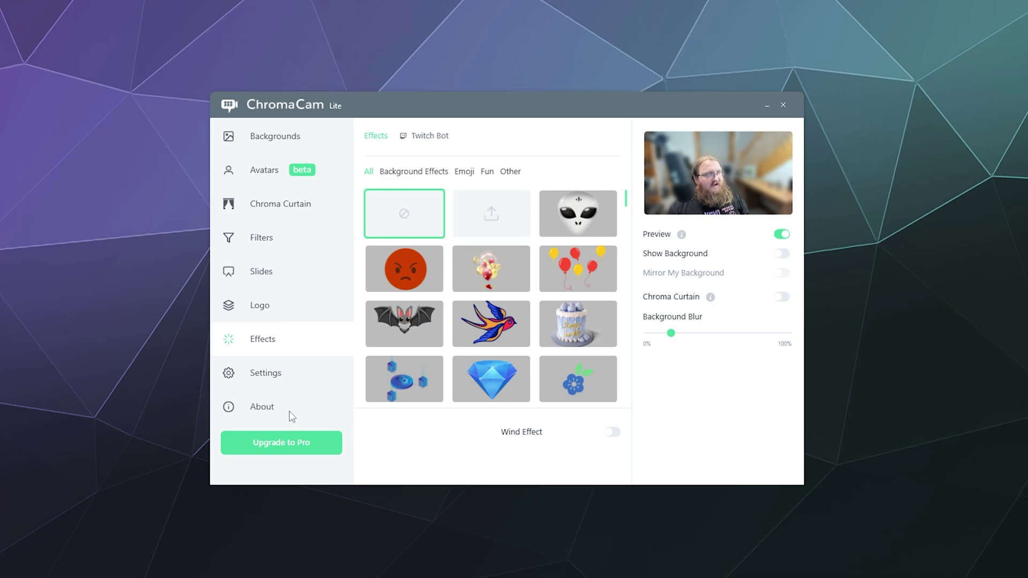
left_click(427, 137)
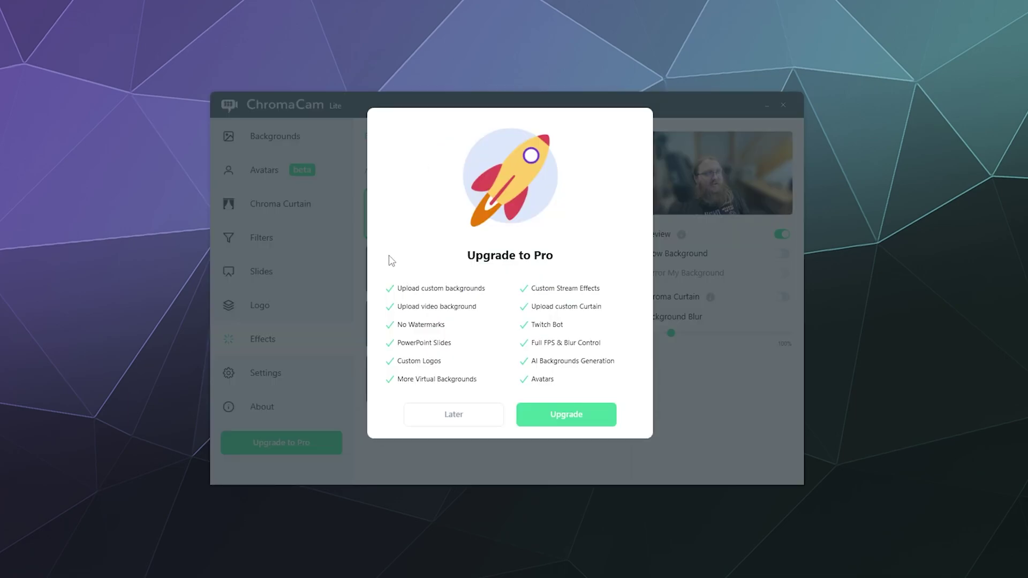
- Dismiss the upgrade offer and keep Logitech BRIO as the camera in Settings
left_click(452, 413)
left_click(284, 364)
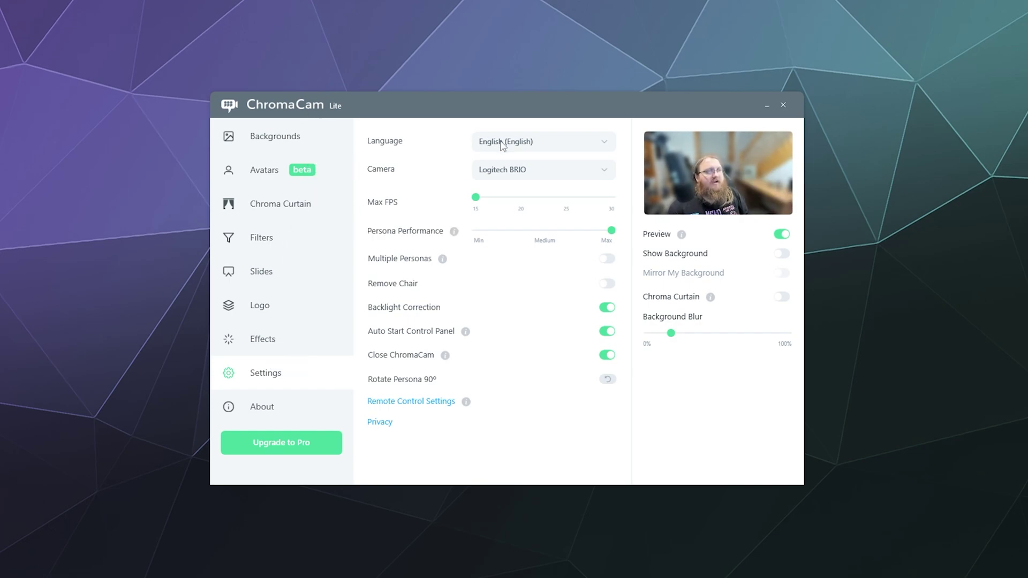
left_click(527, 175)
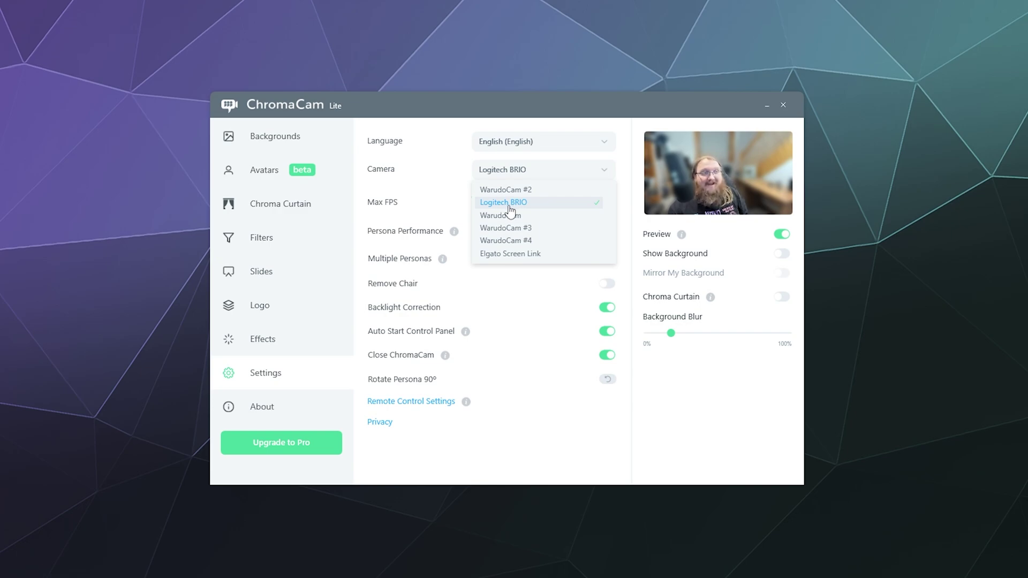
left_click(464, 205)
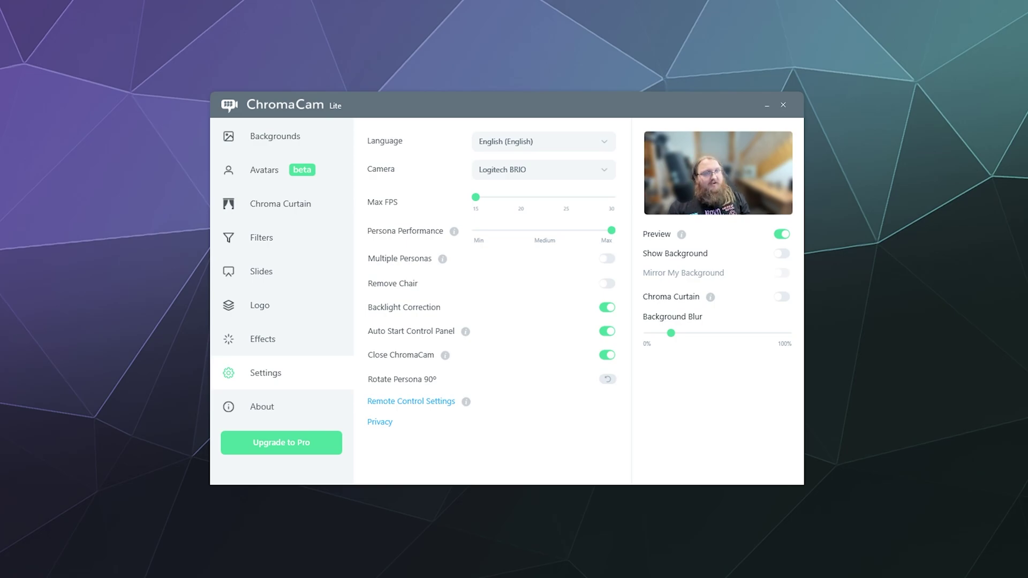
- Arrange OBS in the top-left corner with the ChromaCam window to its right
key("alt+Tab")
left_click_drag(791, 49, 501, 0)
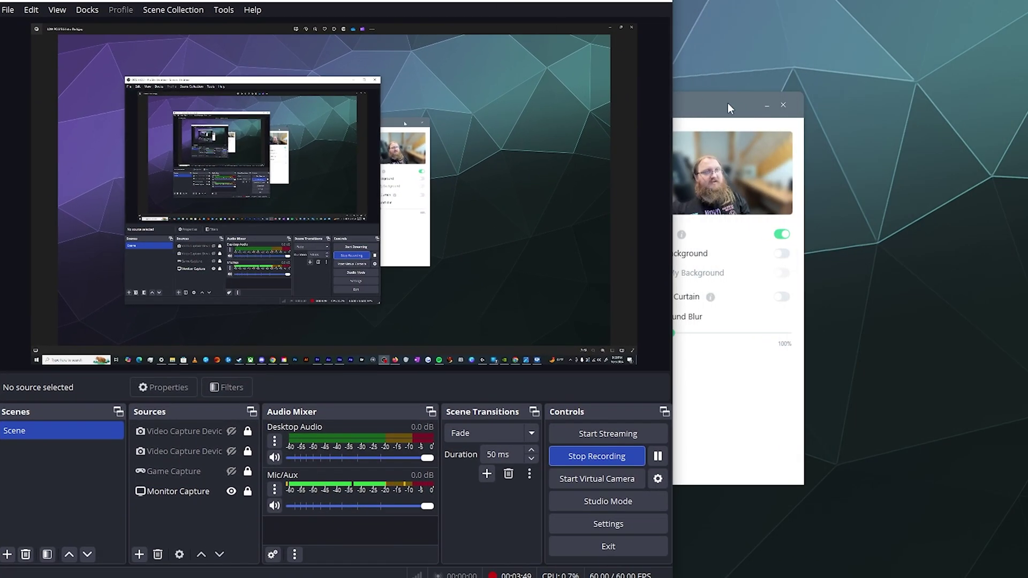
left_click_drag(717, 103, 964, 83)
left_click_drag(1027, 86, 988, 112)
left_click(556, 4)
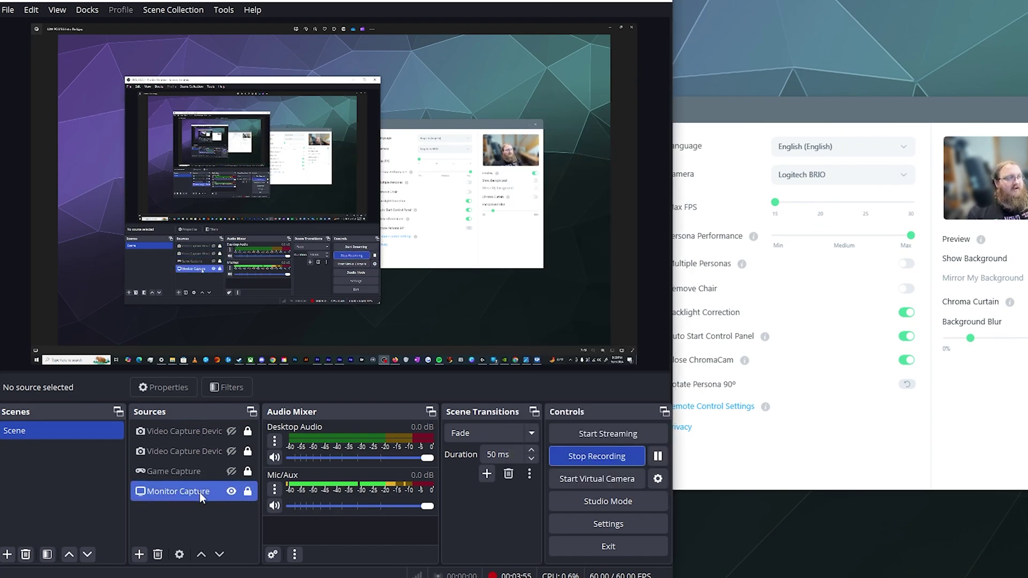
left_click(164, 493)
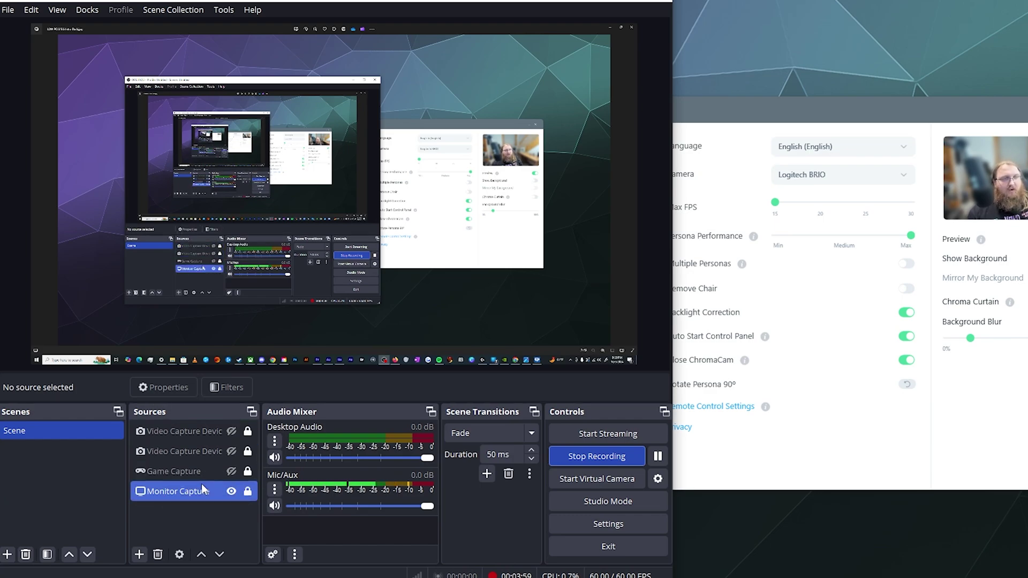
left_click(177, 524)
- Add a Video Capture Device source named ChromaCam that uses the ChromaCam device
left_click(140, 555)
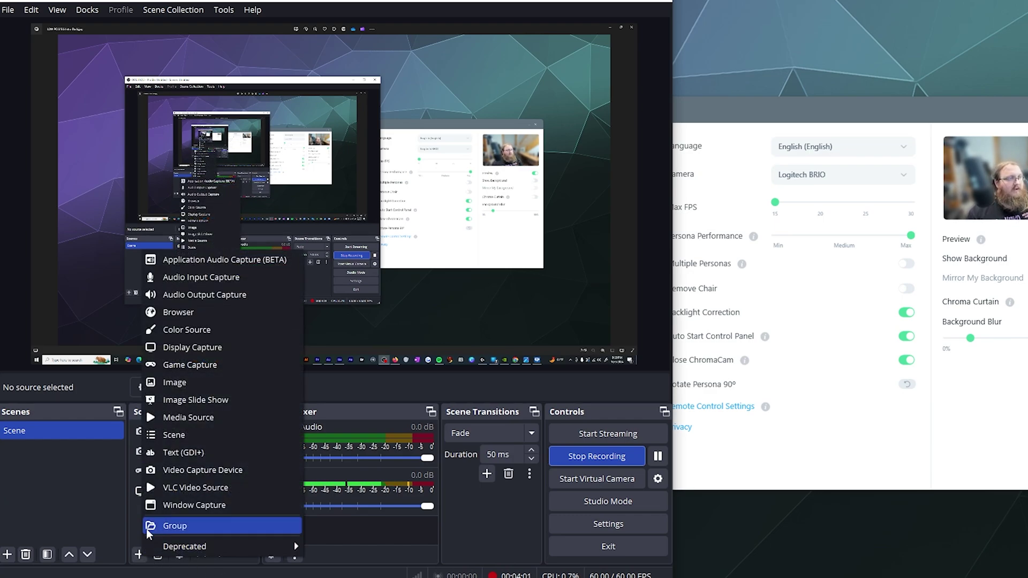
left_click(214, 475)
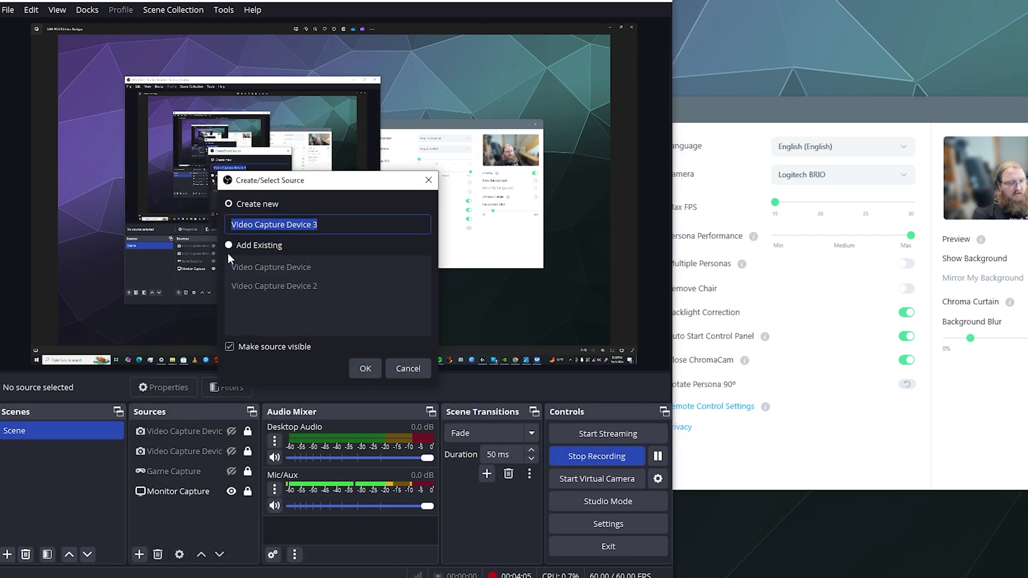
type("ChromaCam")
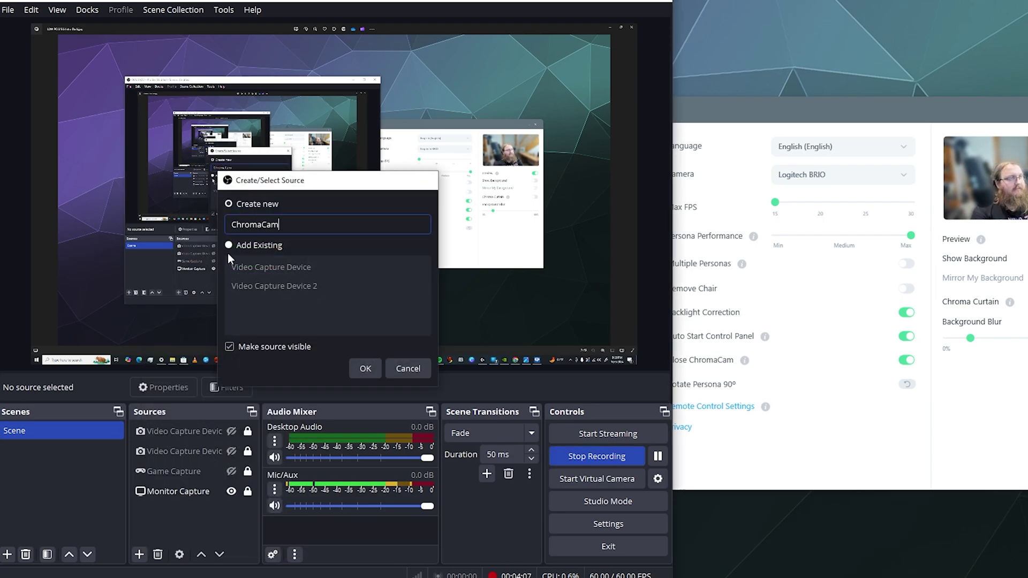
key("Return")
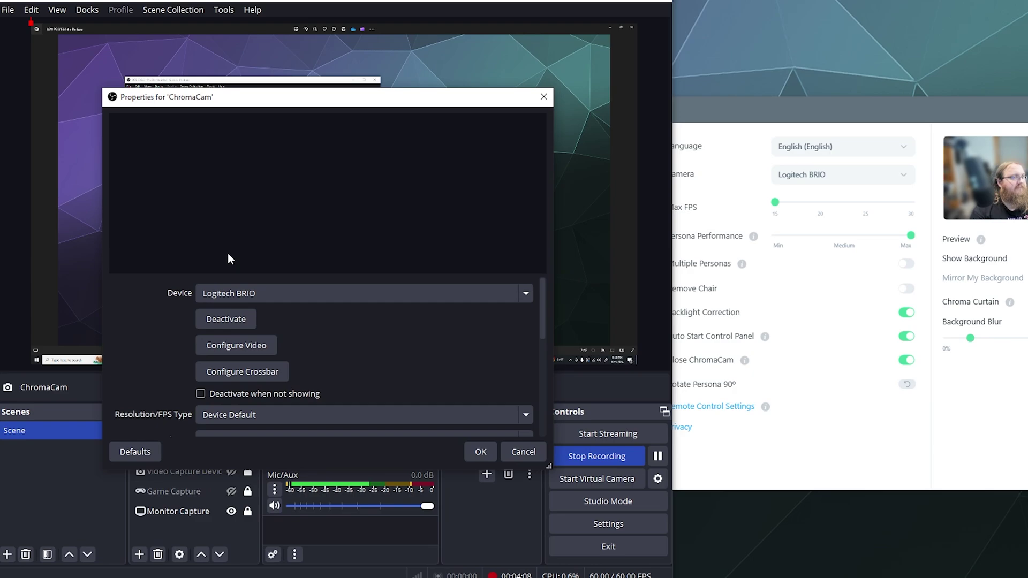
left_click(238, 294)
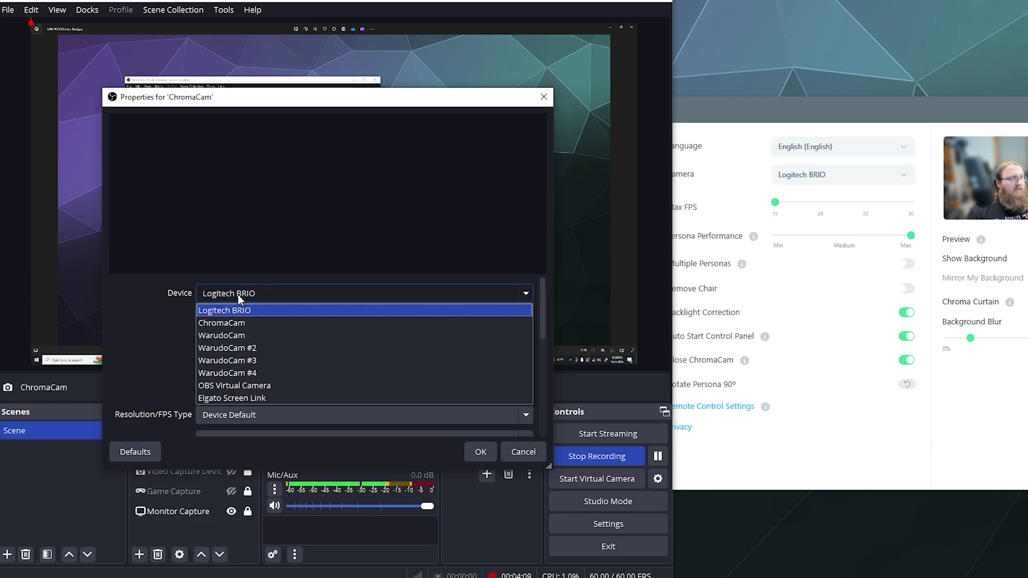
left_click(292, 323)
left_click(479, 451)
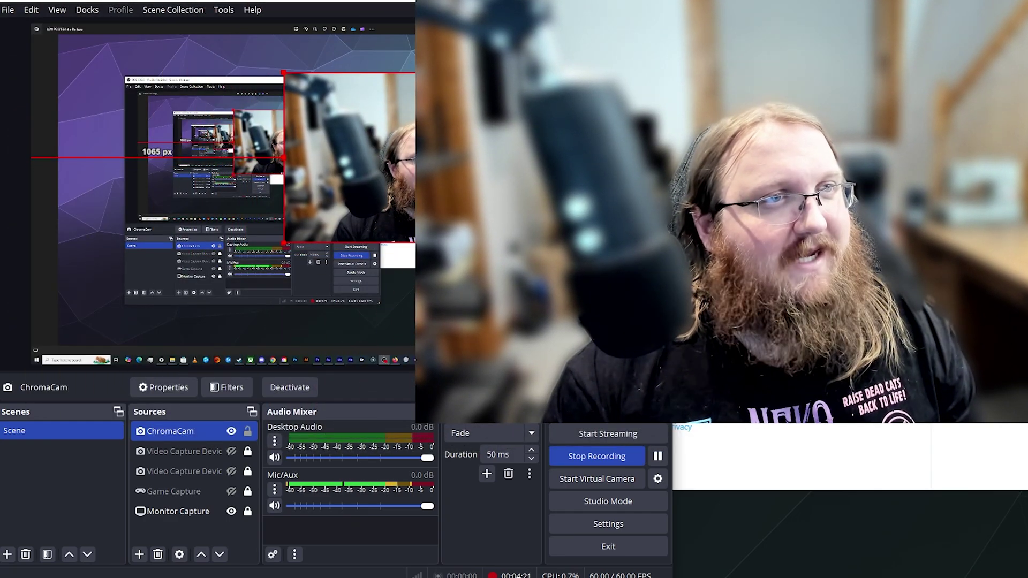
- Drag the ChromaCam webcam picture toward the top-right of the OBS preview canvas
left_click_drag(459, 188, 492, 161)
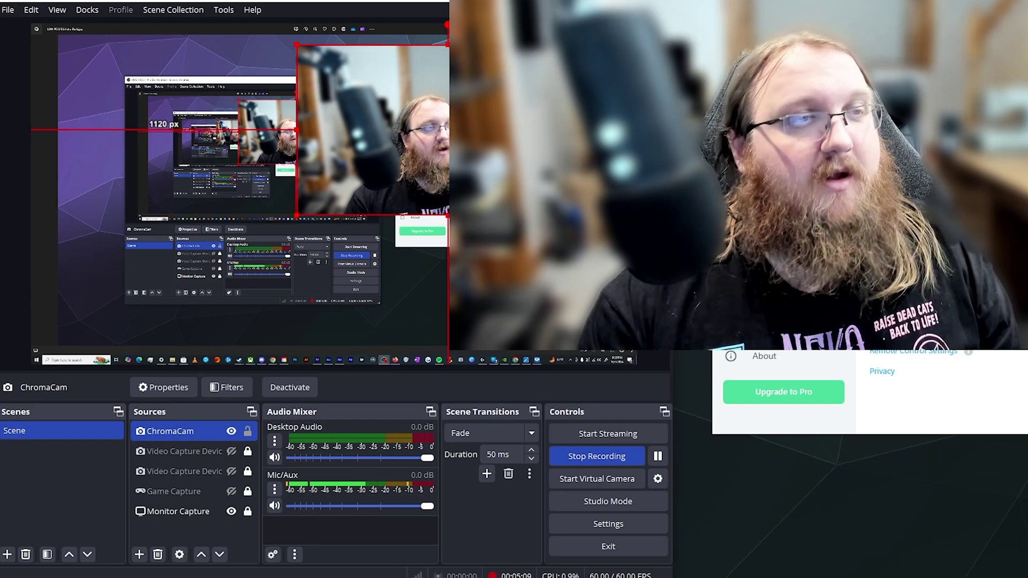
- Deactivate the ChromaCam capture device in the source's properties and save the change
right_click(163, 432)
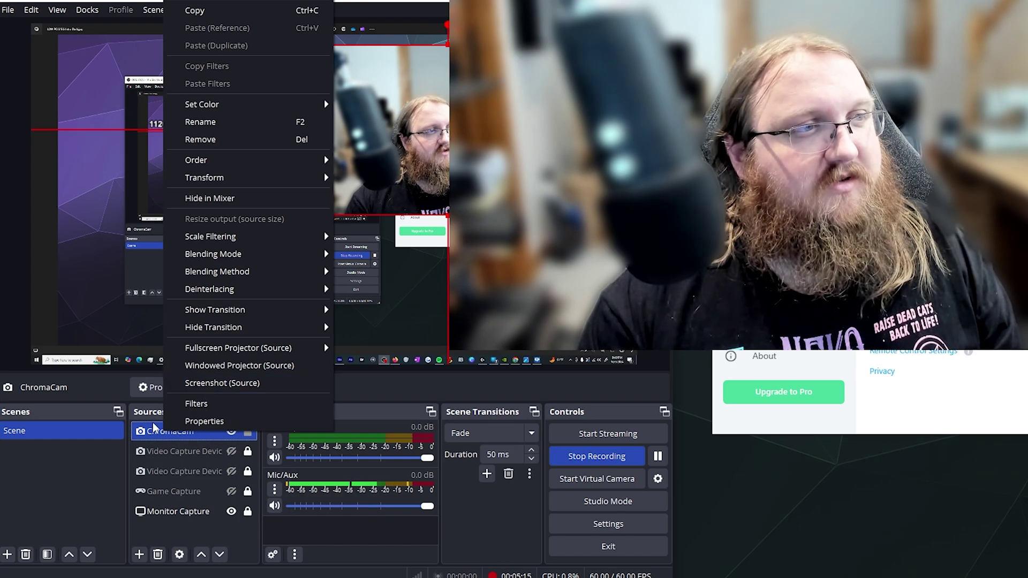
left_click(200, 421)
left_click(228, 321)
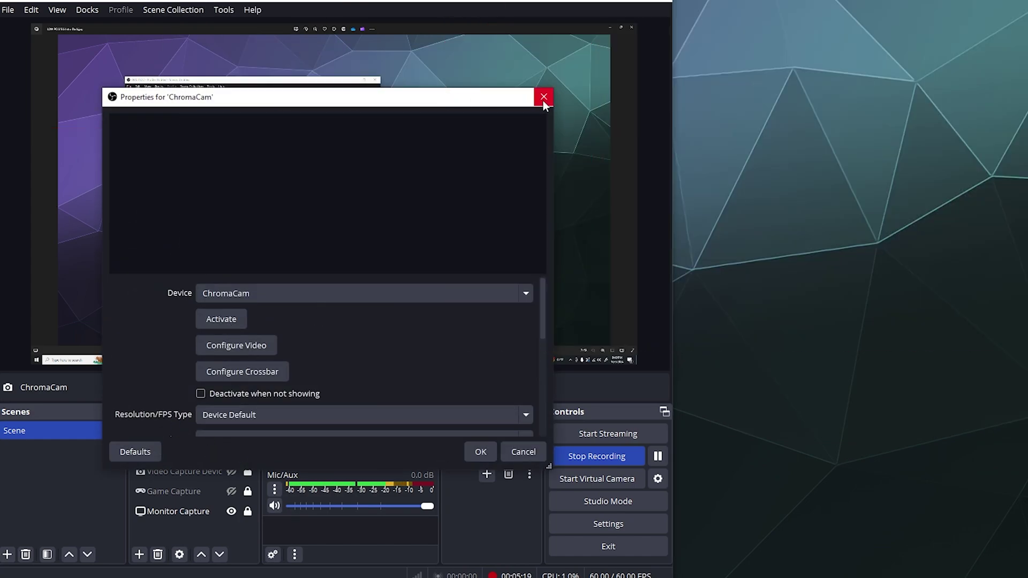
left_click(542, 98)
left_click(333, 299)
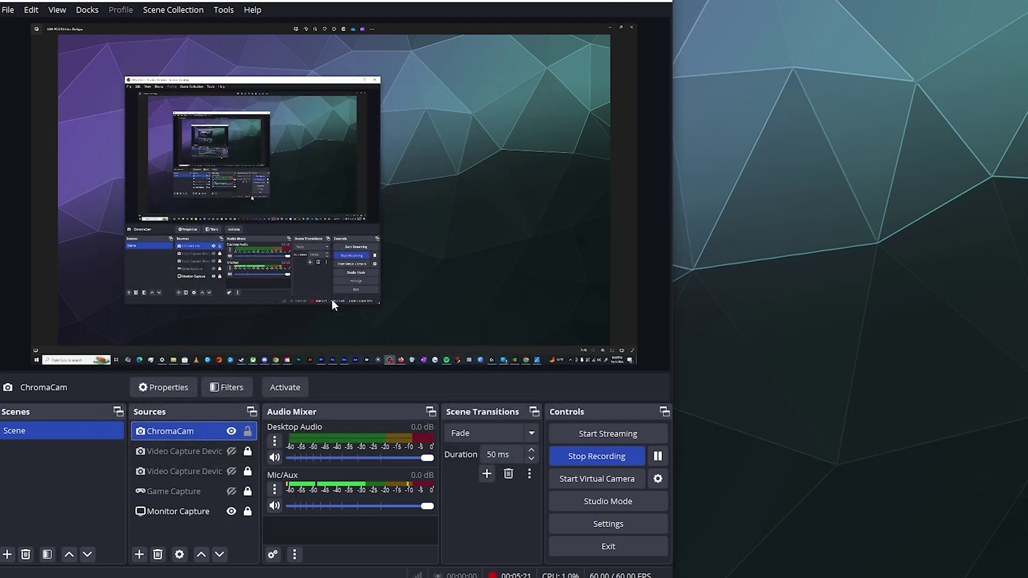
- Remove the ChromaCam source from the scene, confirming the removal
right_click(210, 431)
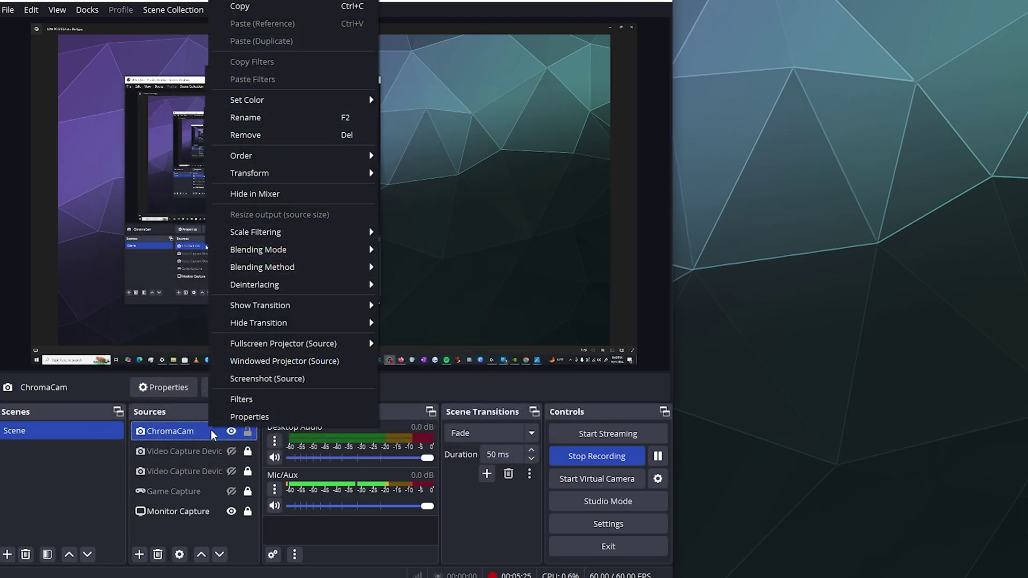
left_click(262, 137)
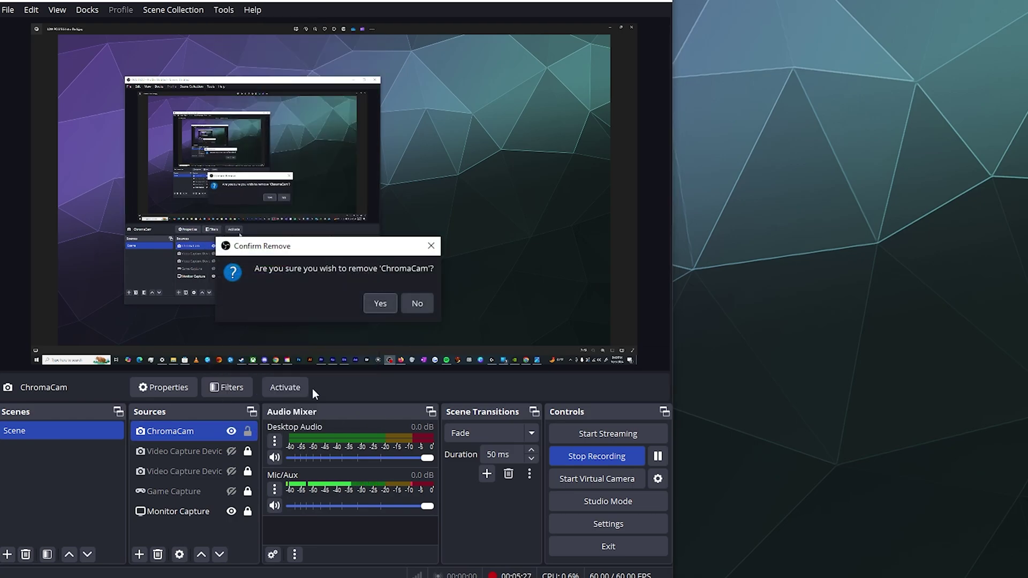
left_click(378, 306)
key("super")
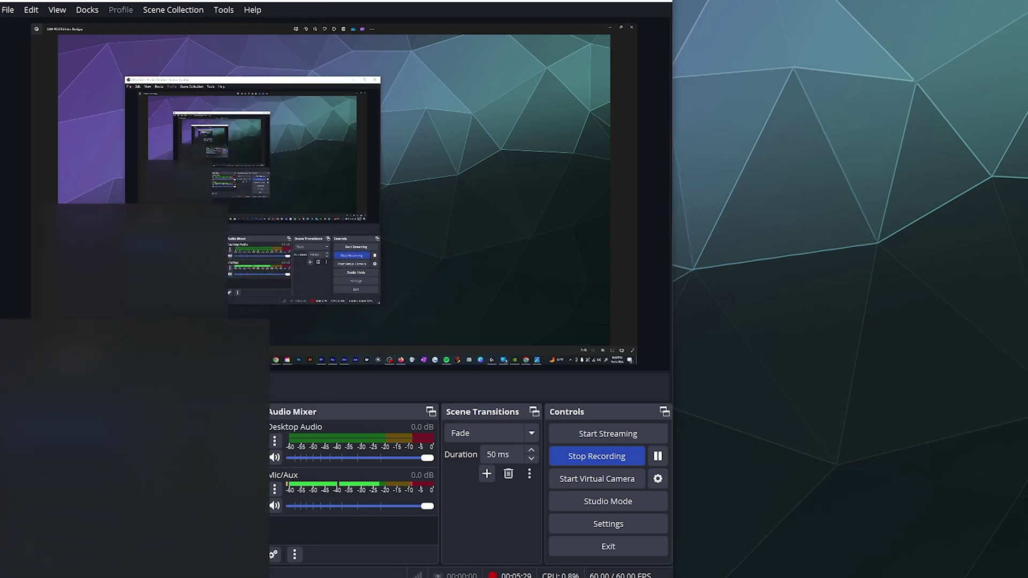
- Search 'chr' in the Start menu and launch ChromaCam
type("chr")
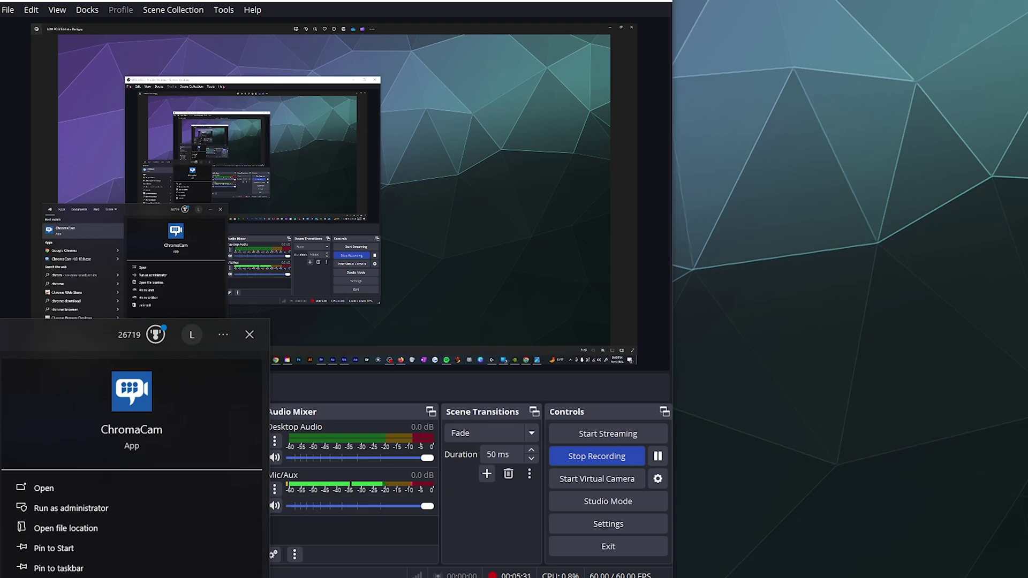
key("Escape")
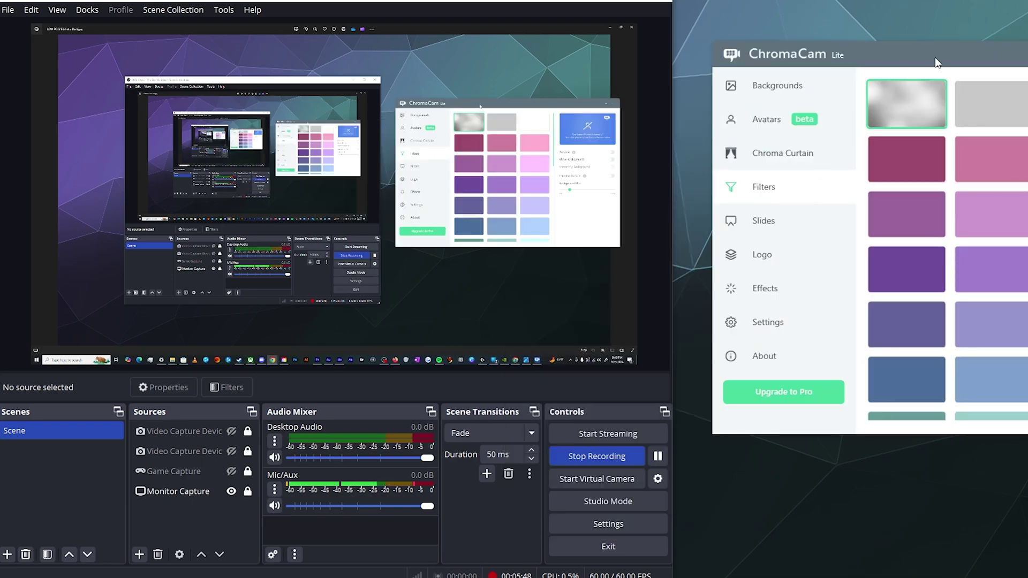
- Position the ChromaCam window over OBS, visit Backgrounds and Filters, and bring up the Pro upgrade offer
left_click_drag(935, 63, 745, 92)
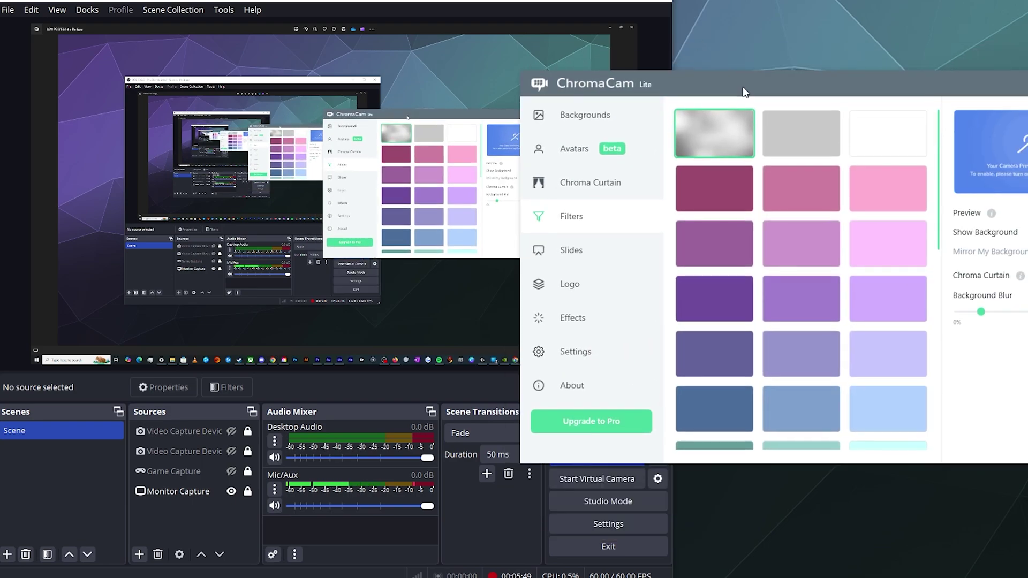
left_click(565, 125)
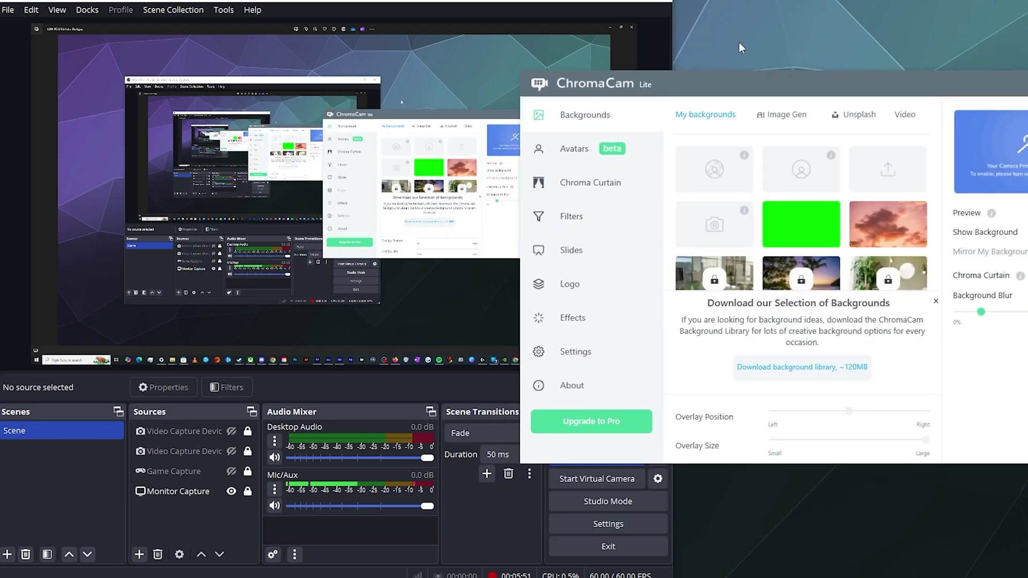
left_click_drag(757, 81, 805, 53)
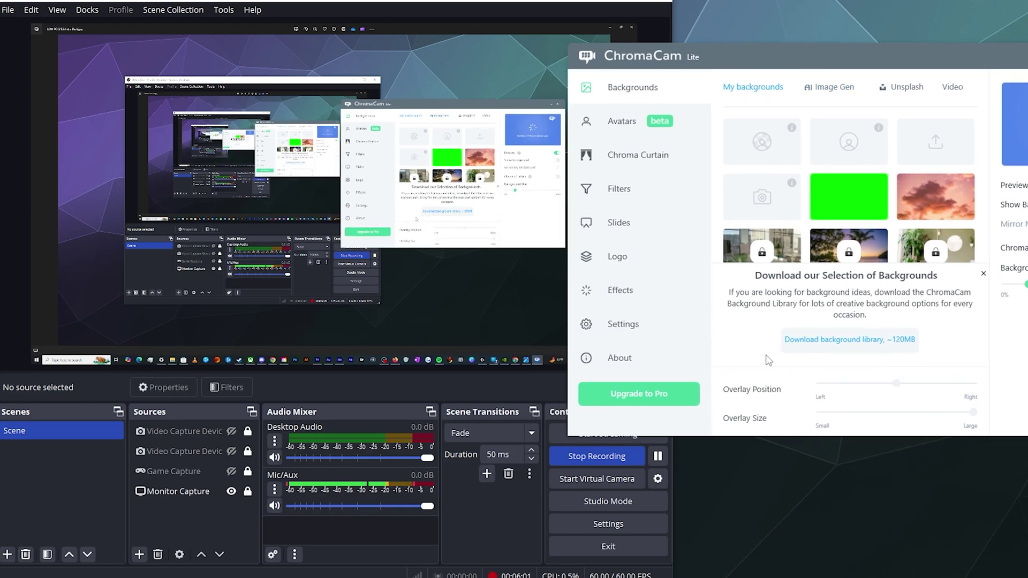
left_click(619, 188)
left_click_drag(739, 56, 702, 68)
left_click(605, 406)
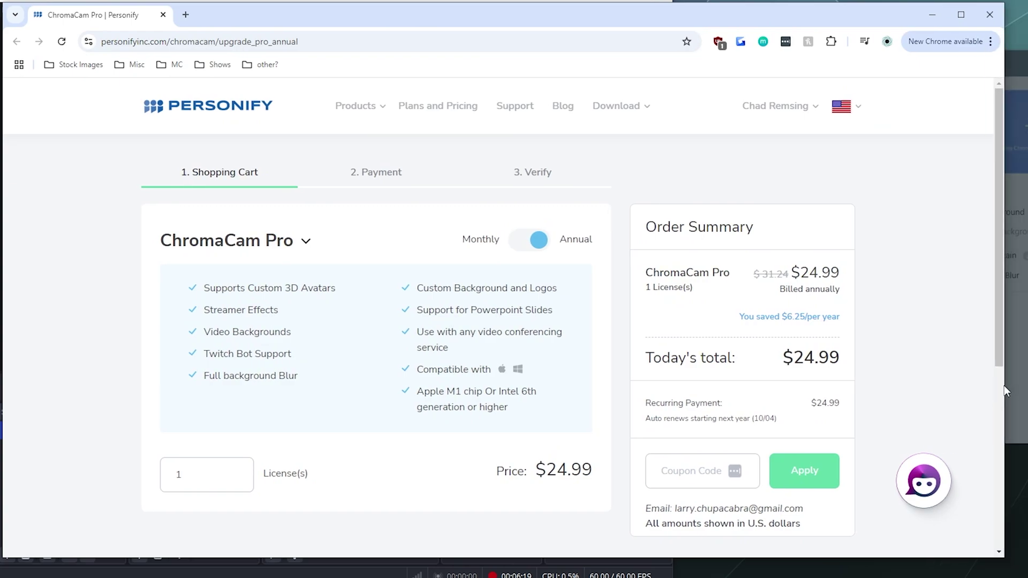
- Hide the checkout page, postpone the upgrade offer, and return to Backgrounds
left_click(931, 17)
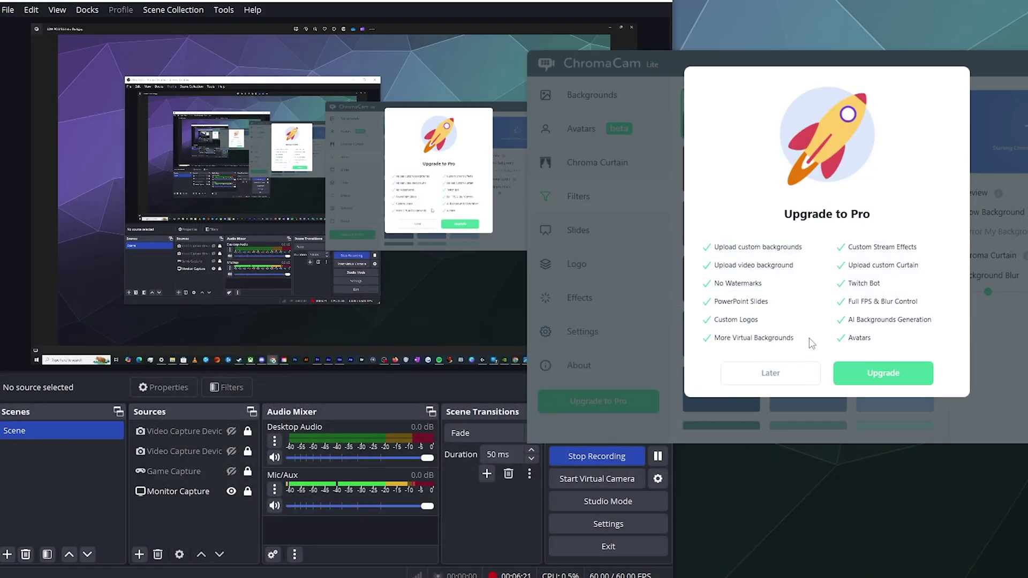
left_click(780, 377)
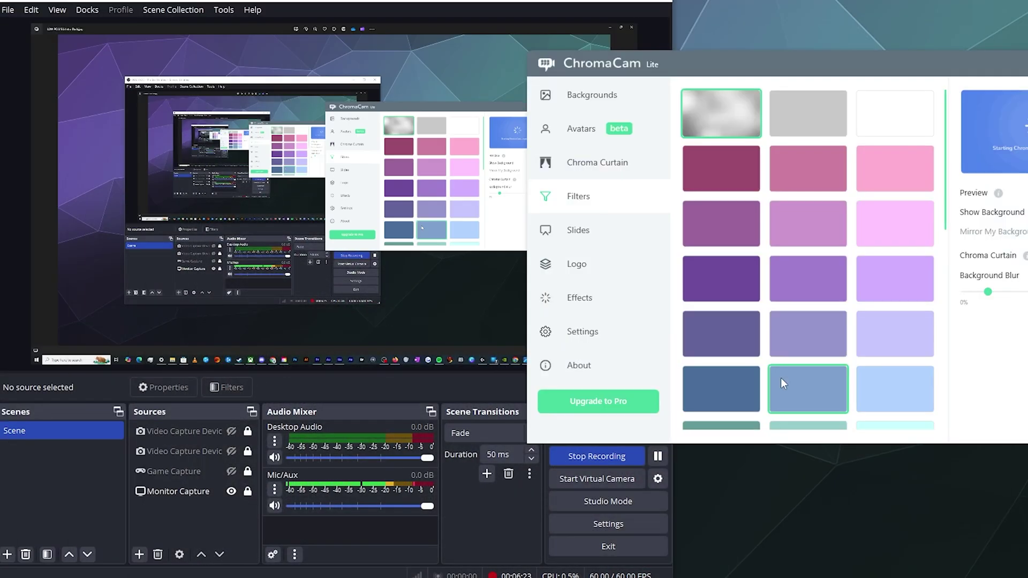
left_click(609, 103)
- Browse the Image Gen, Unsplash and Video backgrounds, then select the first My backgrounds tile
left_click(790, 101)
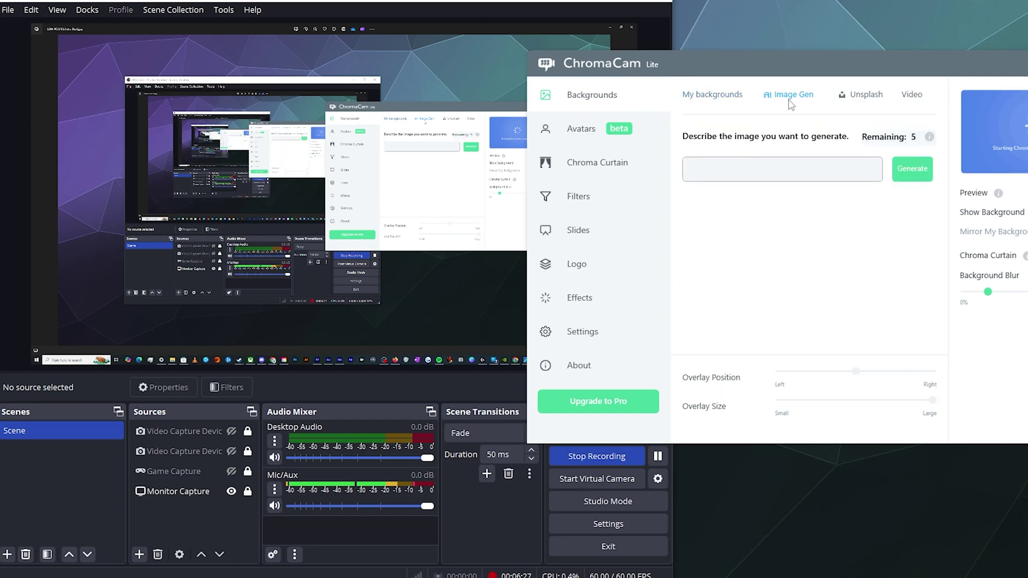
left_click(862, 95)
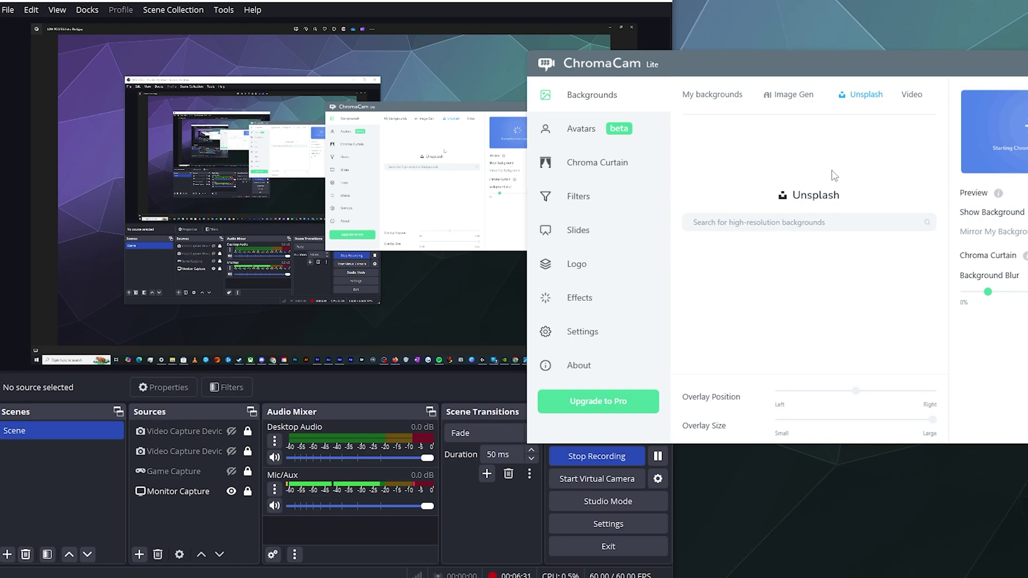
left_click(863, 97)
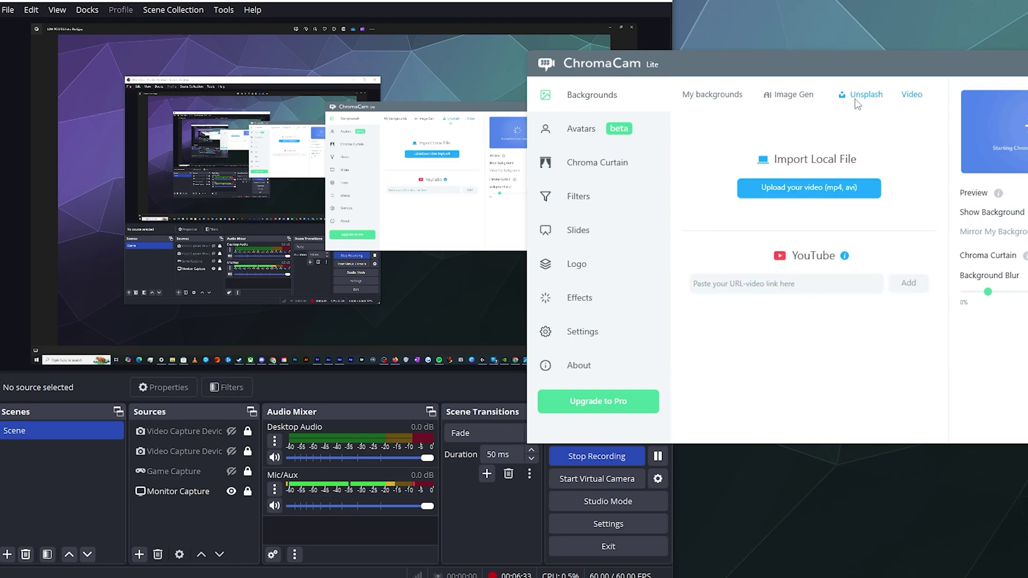
left_click(715, 96)
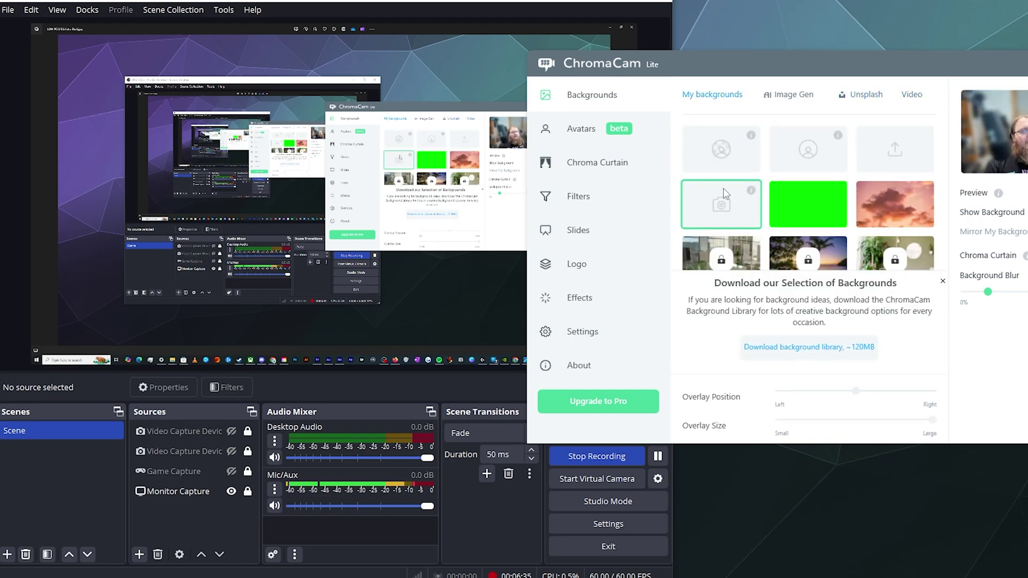
left_click(727, 157)
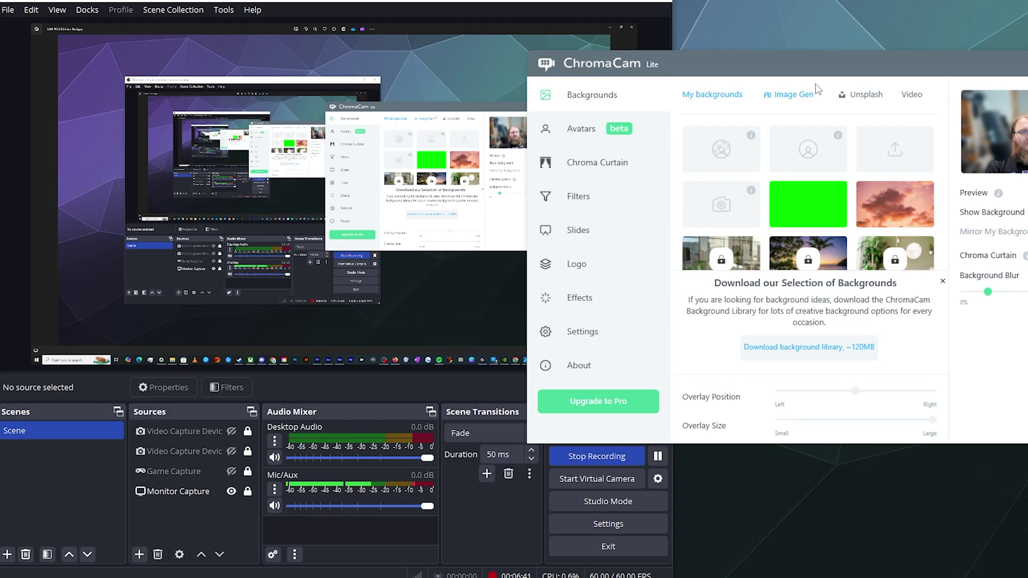
mouse_move(806, 70)
left_mouse_down()
mouse_move(944, 67)
mouse_move(814, 74)
left_mouse_up()
mouse_move(428, 570)
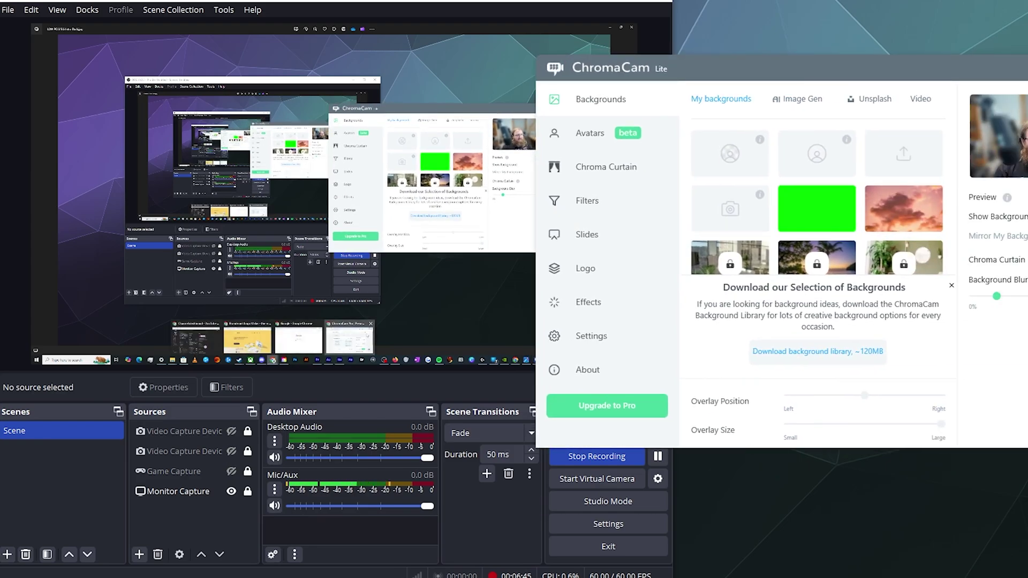
left_click(649, 577)
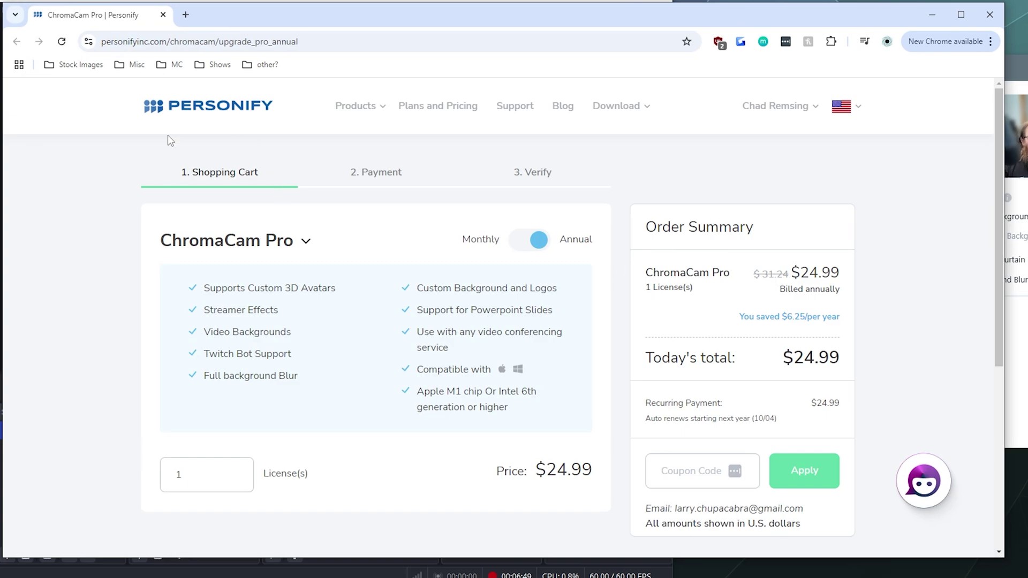
scroll(98, 239, "down", 3)
scroll(97, 240, "up", 4)
left_click(933, 12)
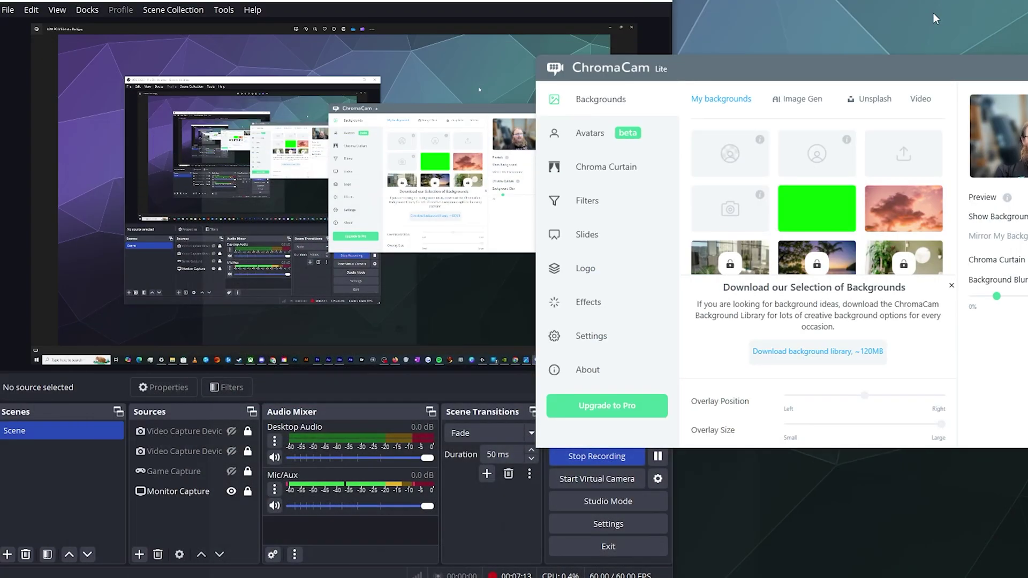